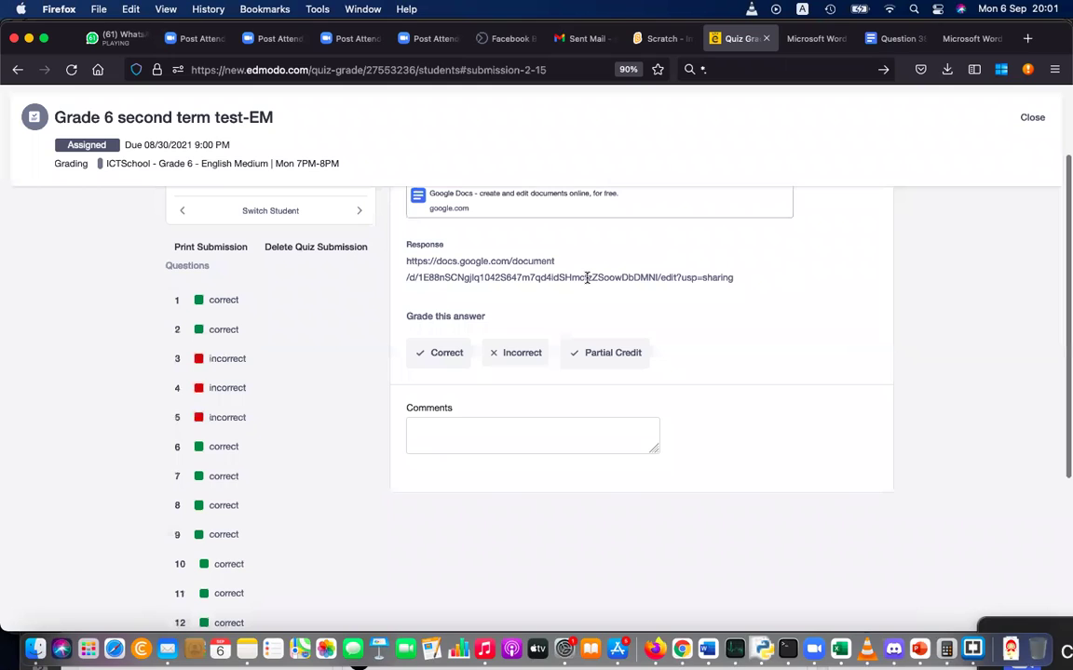
# Select the document link in the Question 15 response and reload the Question 38 flowchart document
pyautogui.tripleClick(587, 277)
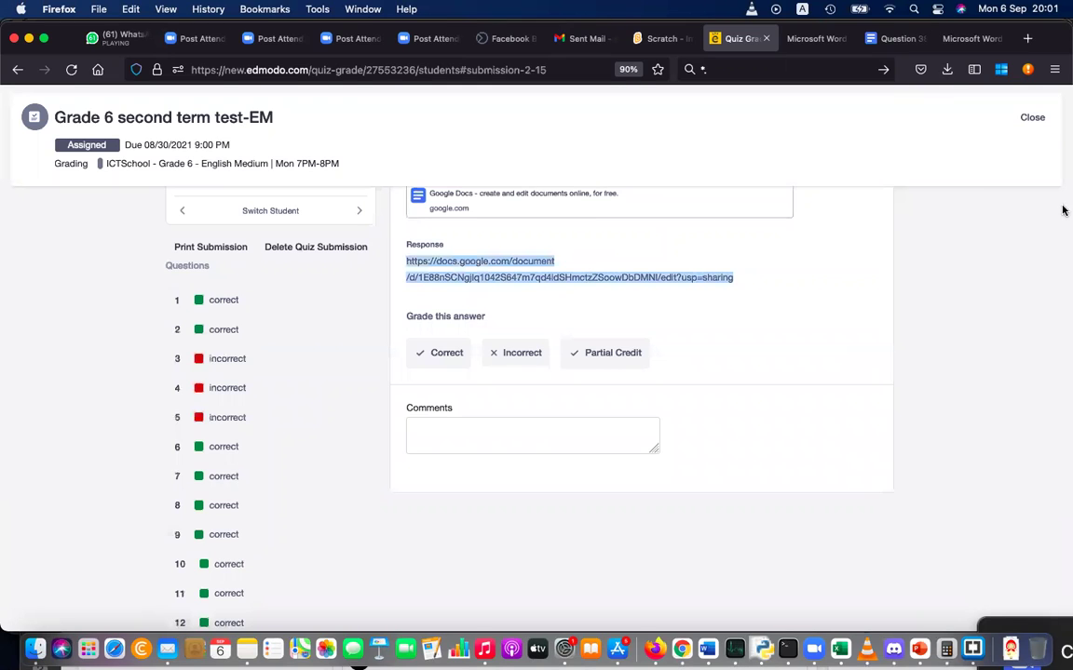
pyautogui.click(627, 353)
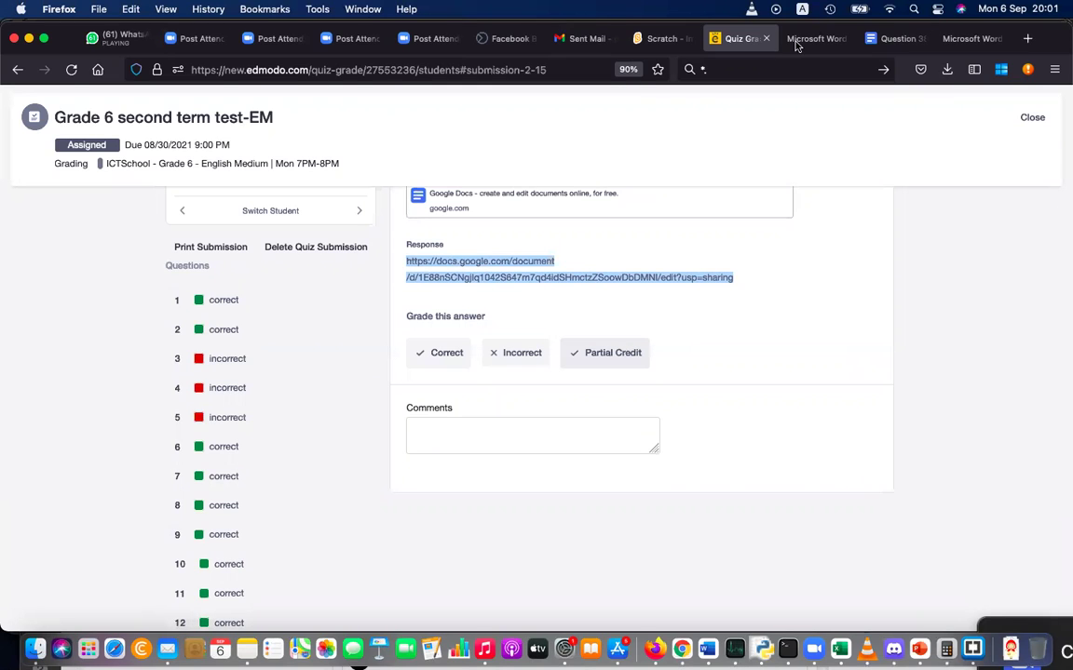
pyautogui.click(798, 41)
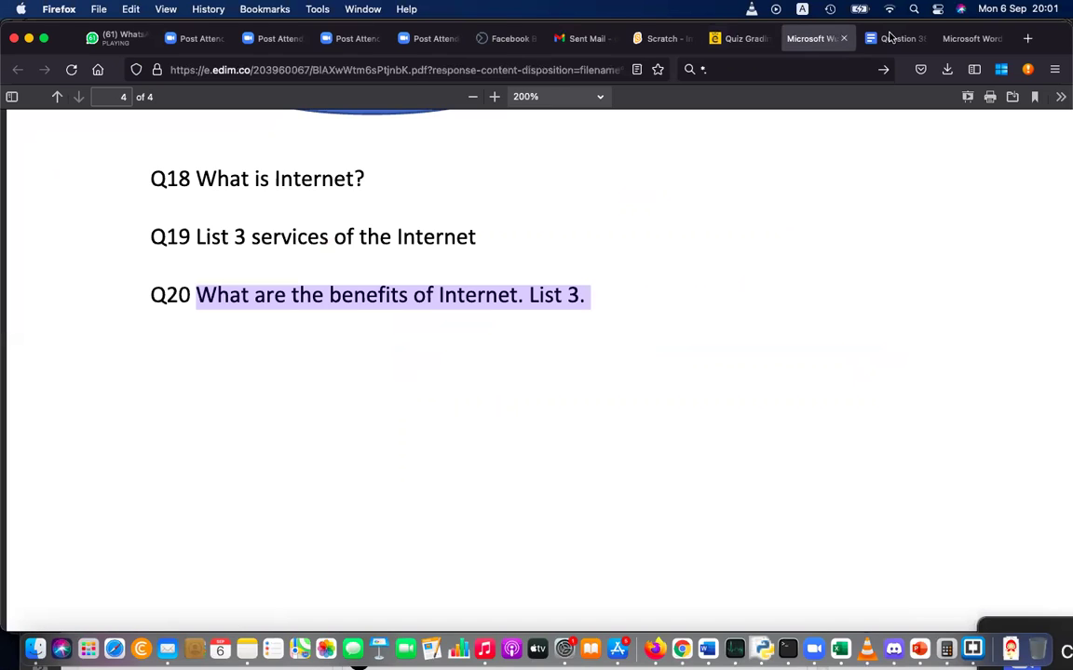
pyautogui.hotkey('ctrl', 'Tab')
pyautogui.click(509, 62)
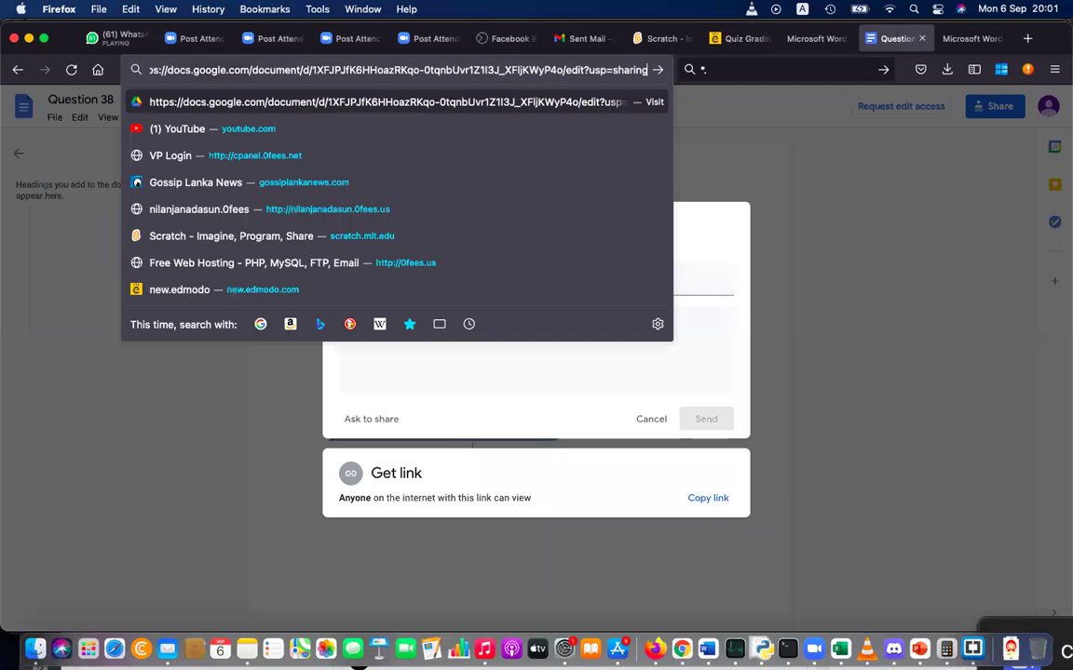
pyautogui.press('Return')
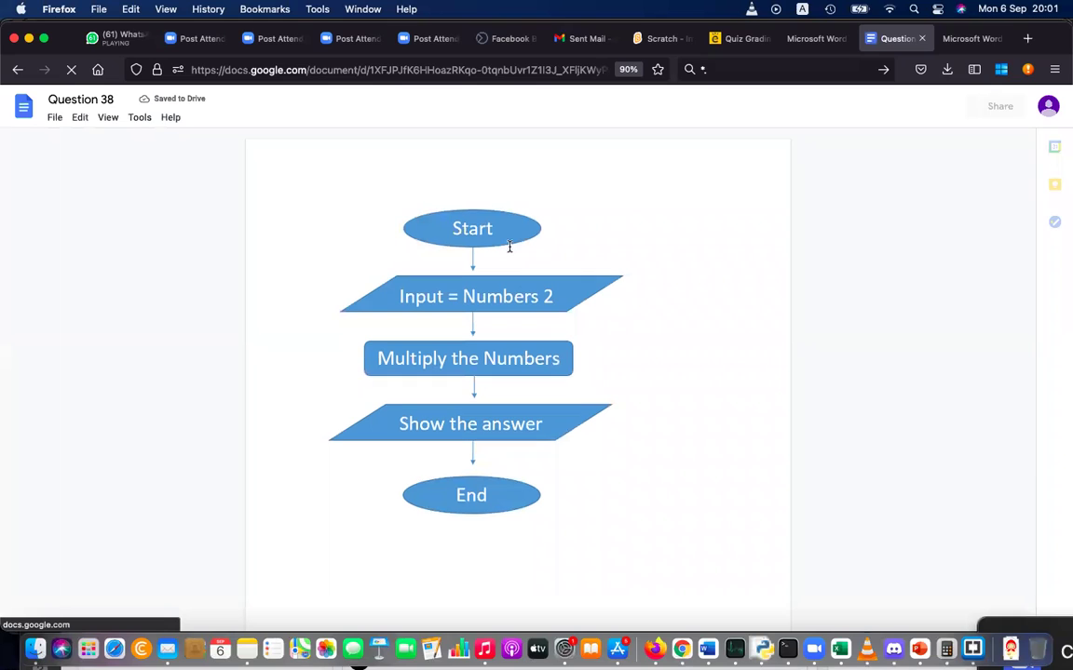
# View the flowchart answer alongside the question paper, and return to the student's Question 15 submission
pyautogui.click(819, 46)
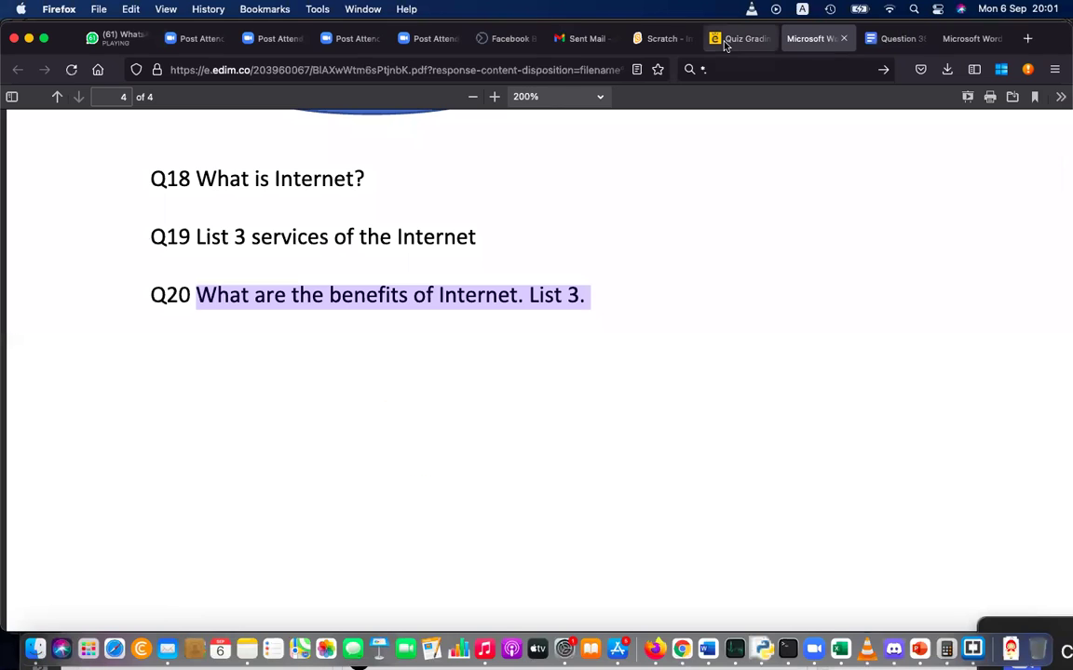
pyautogui.click(896, 40)
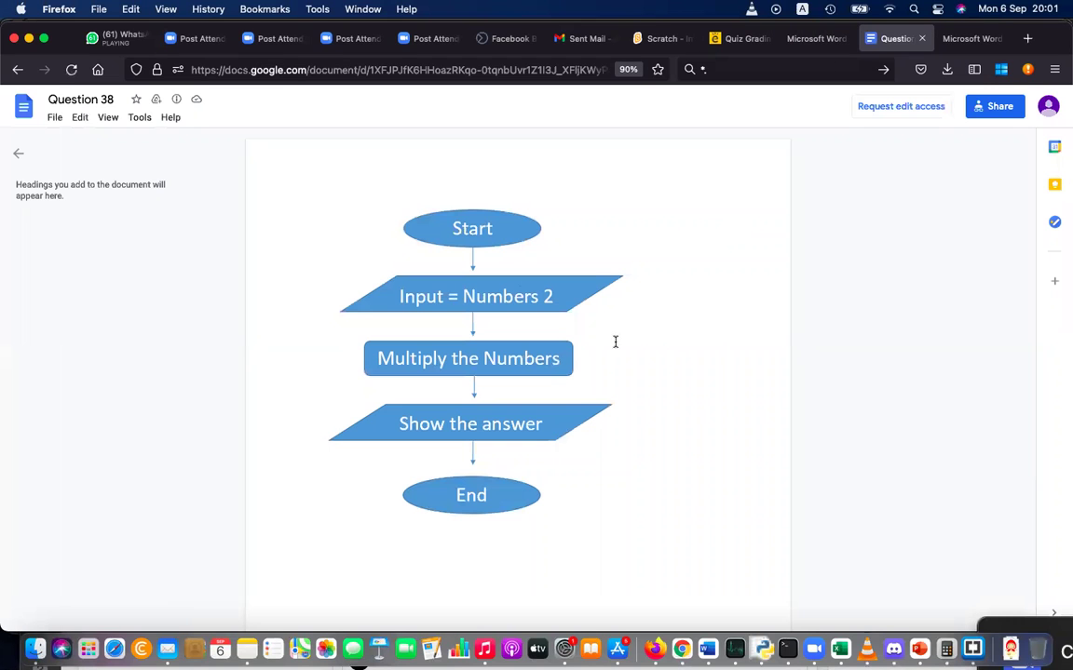
pyautogui.click(819, 42)
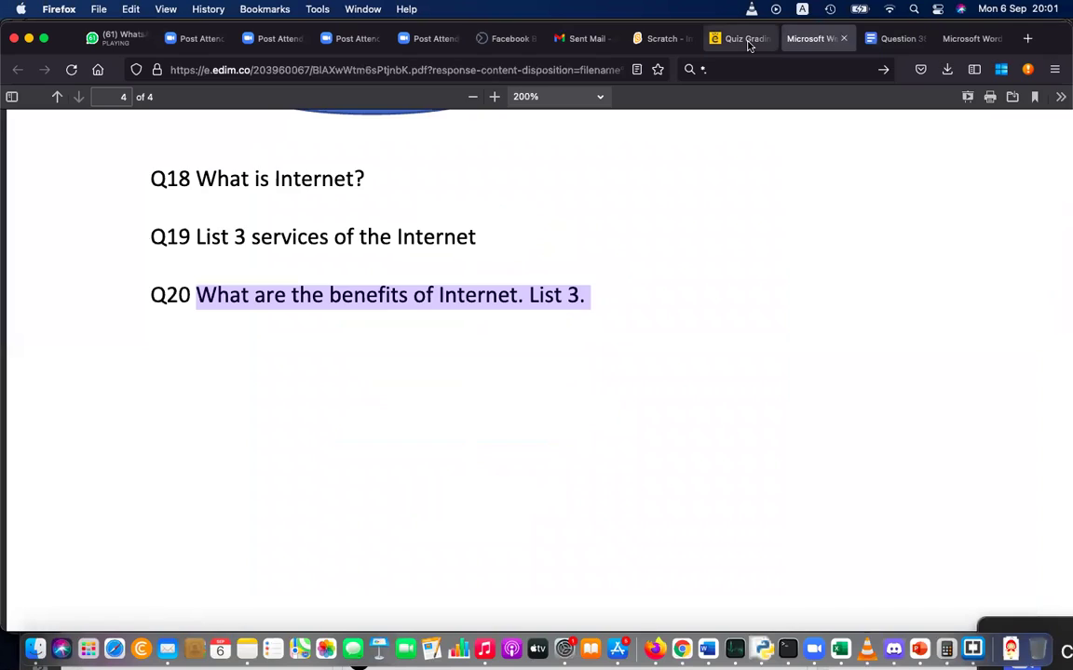
pyautogui.click(748, 41)
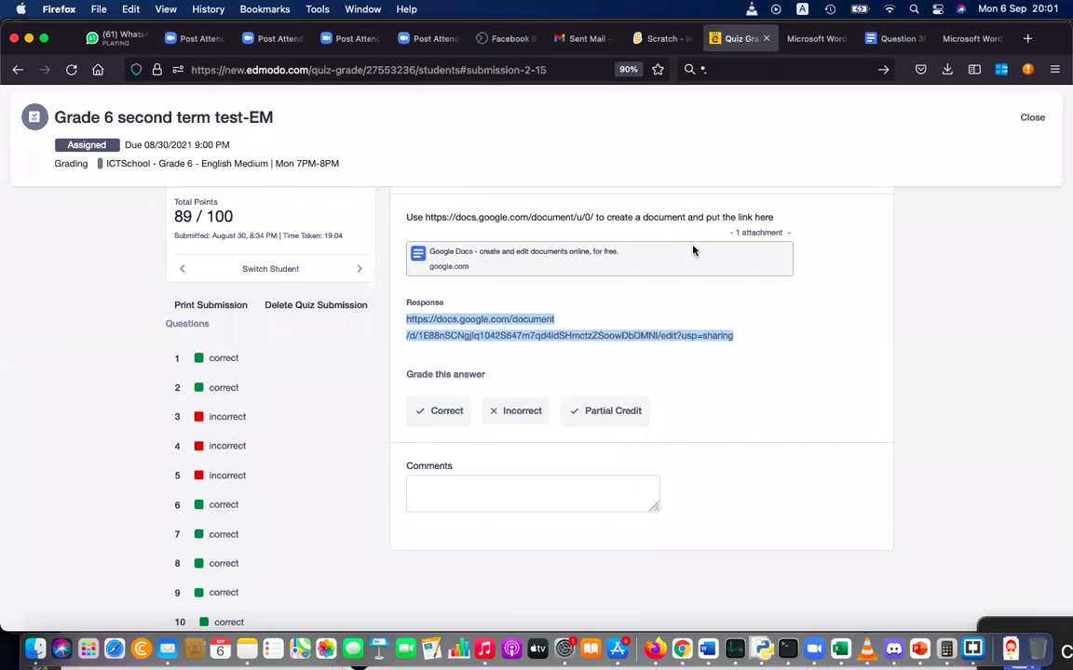
pyautogui.scroll(-5, 693, 249)
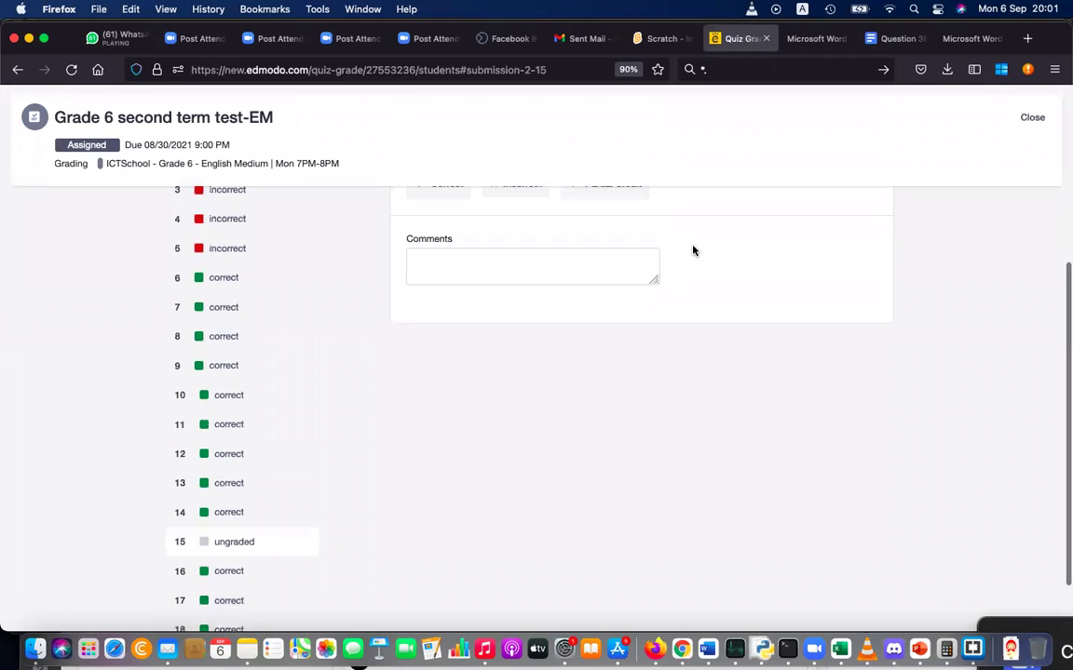
# Find Q15 on the coloured area X in the question paper and compare it with the student's flowchart
pyautogui.hotkey('ctrl', 'Tab')
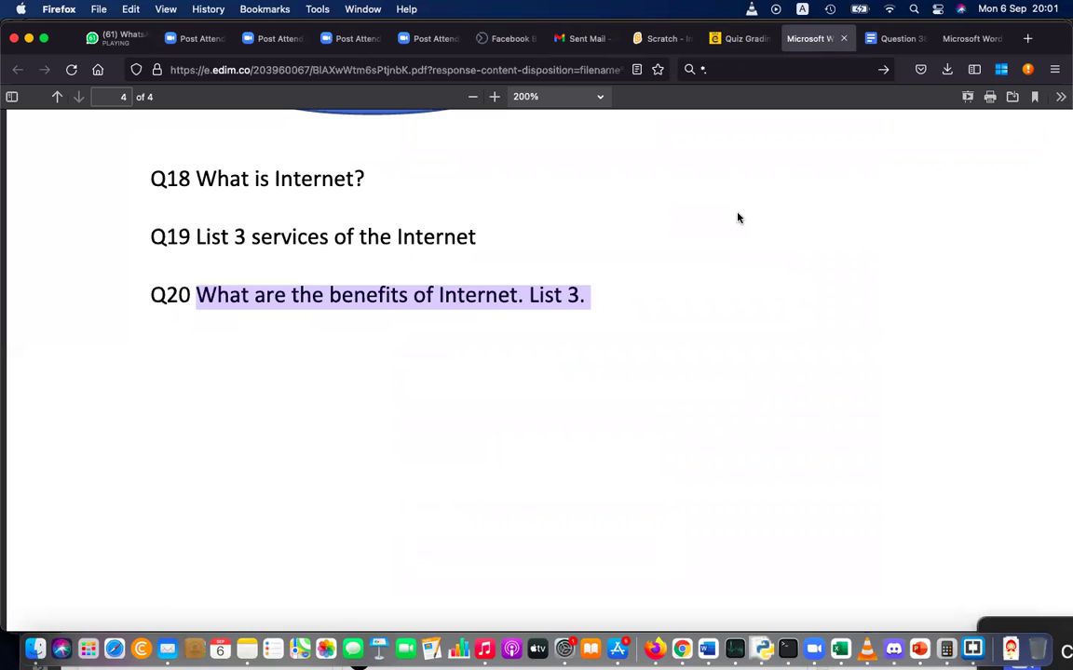
pyautogui.scroll(10, 738, 218)
pyautogui.scroll(9, 737, 218)
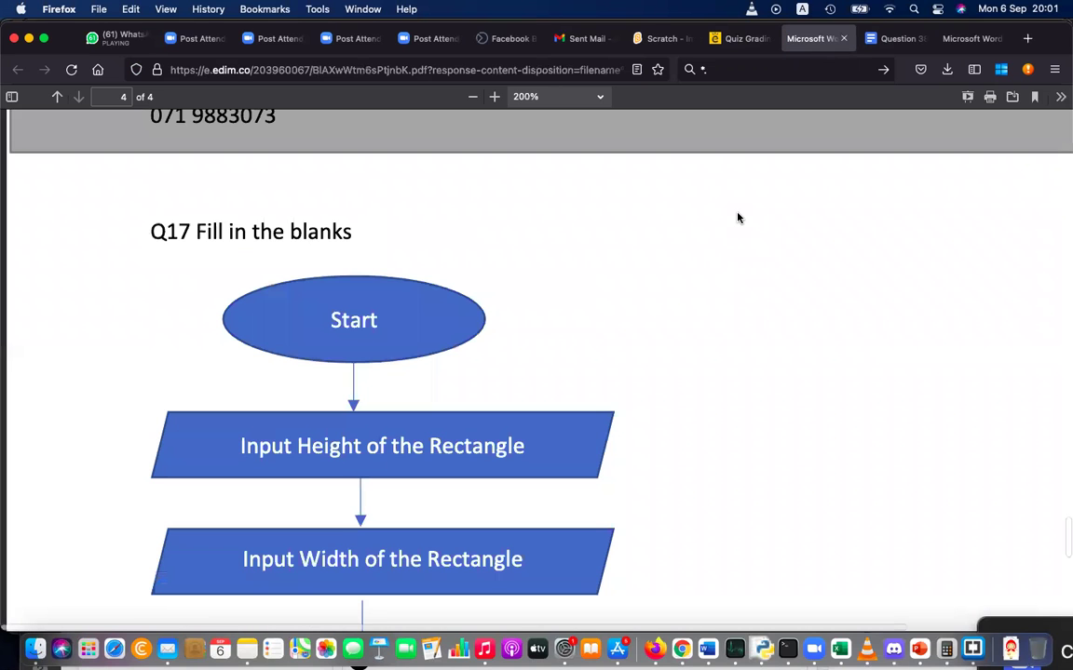
pyautogui.scroll(10, 737, 218)
pyautogui.scroll(5, 738, 218)
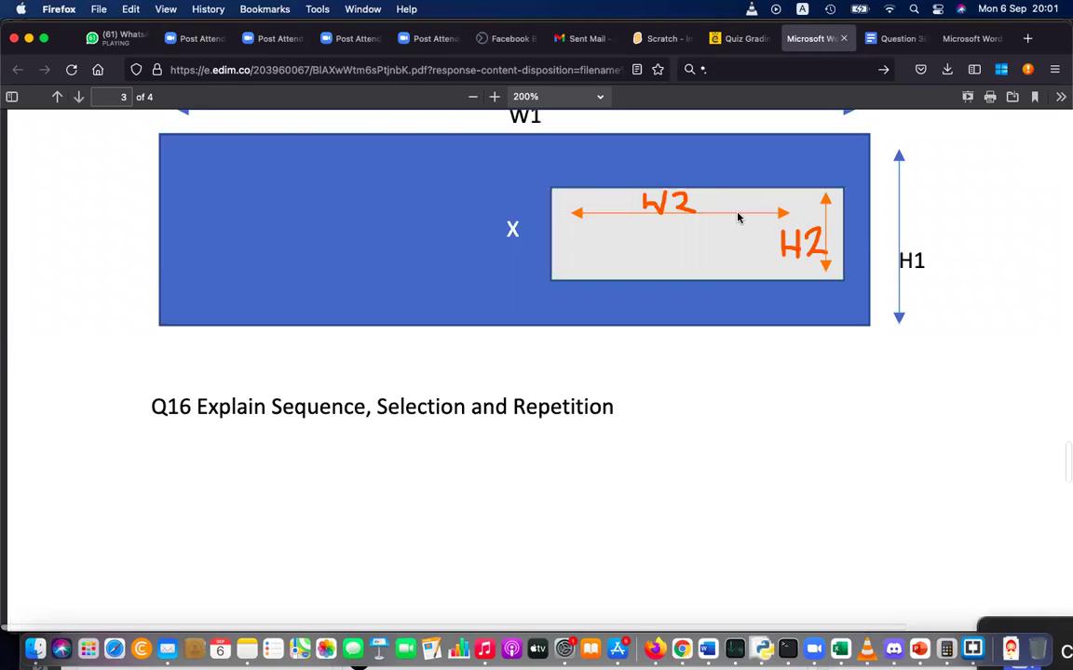
pyautogui.scroll(3, 462, 218)
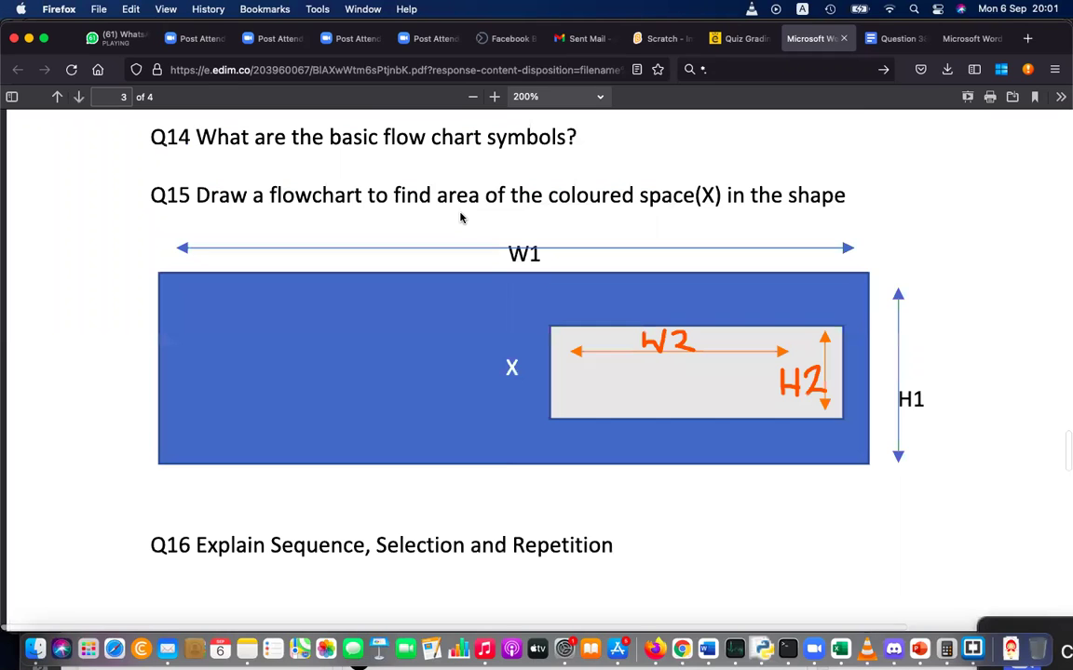
pyautogui.click(745, 39)
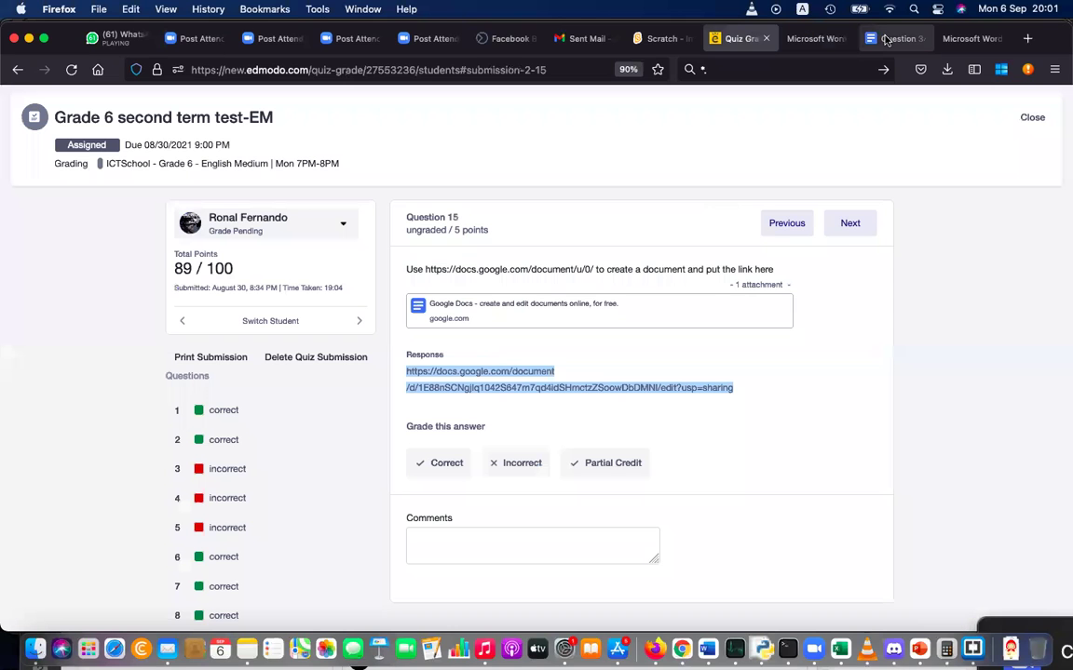
pyautogui.hotkey('ctrl', 'Tab')
pyautogui.hotkey('ctrl', 'Tab')
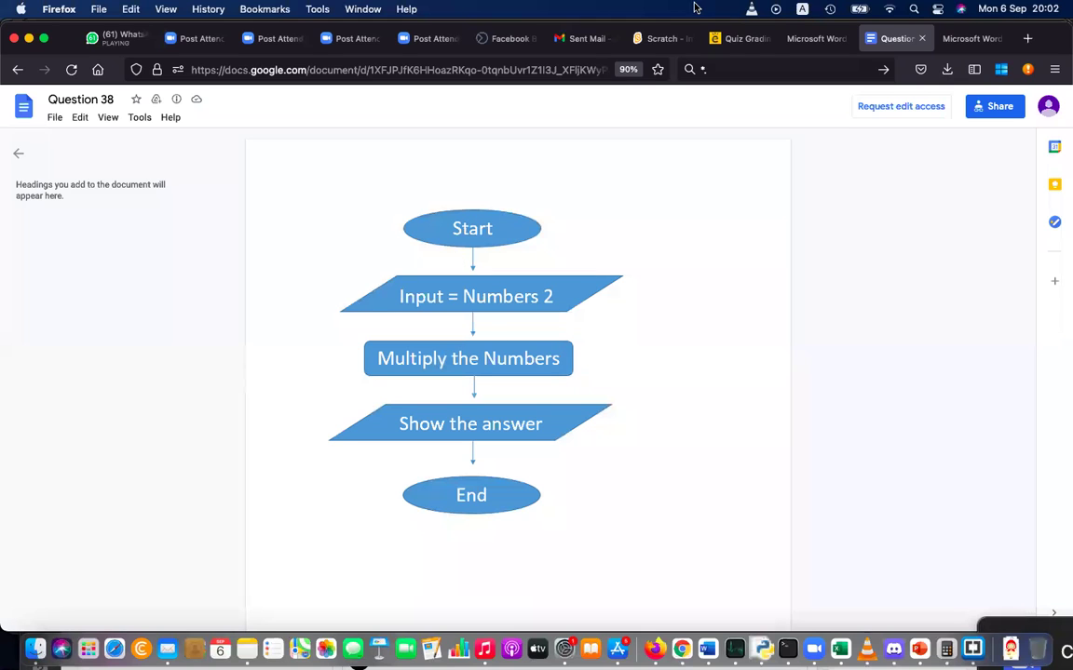
# Grade the Question 15 answer with partial credit of 1 out of 5 and close the submission
pyautogui.click(735, 38)
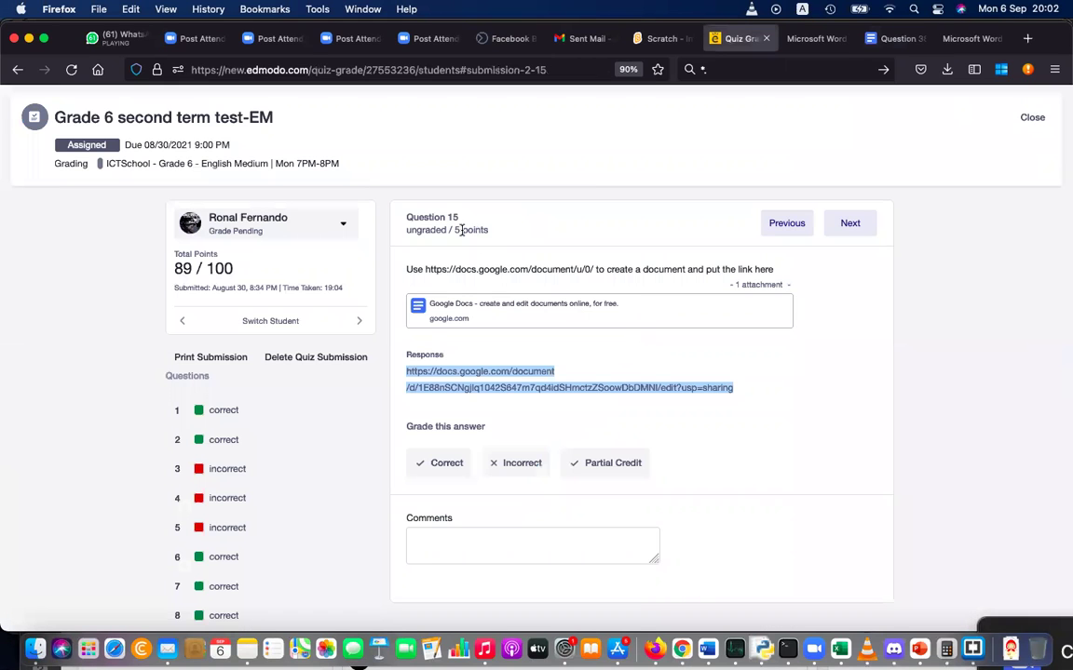
pyautogui.click(603, 465)
pyautogui.write('1')
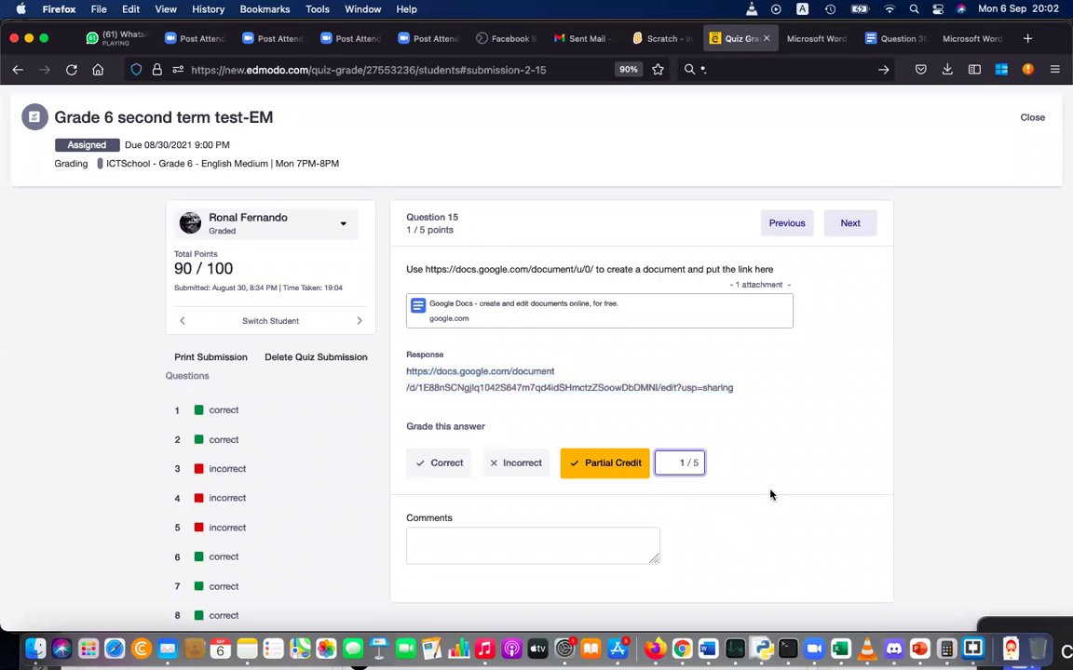
pyautogui.press('Return')
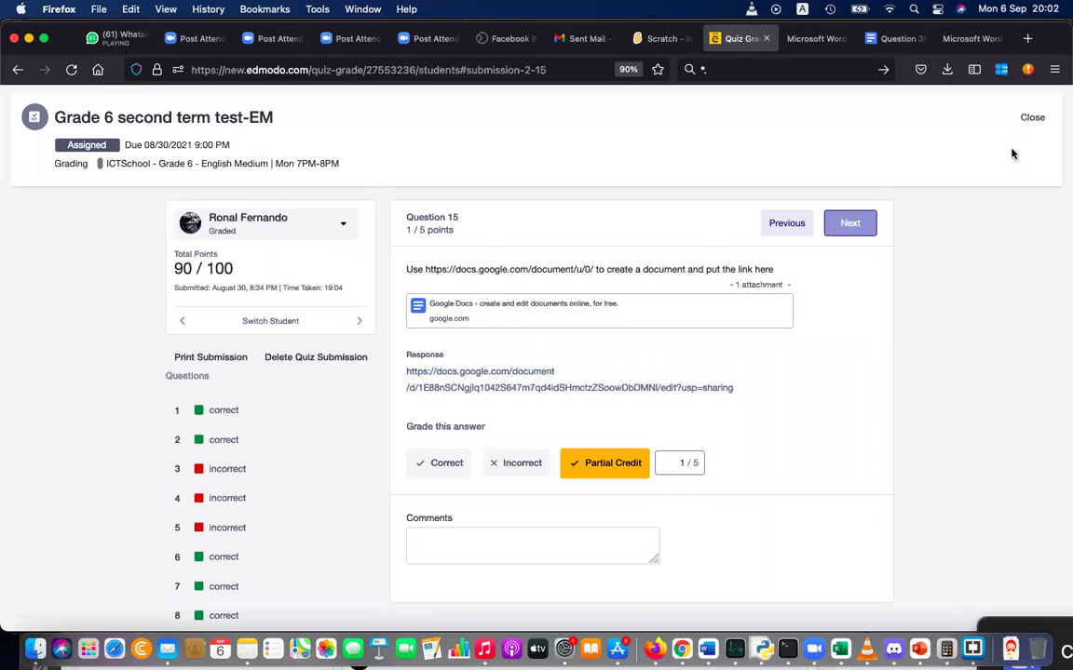
pyautogui.click(1035, 119)
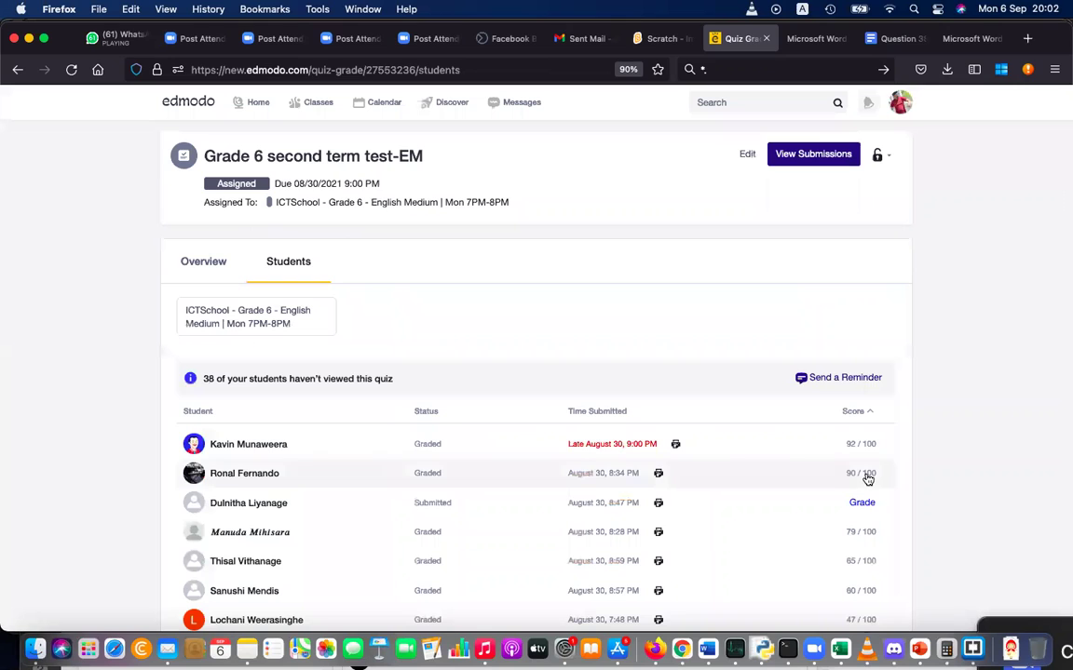
# Review the submission statuses and scores of all students in the Grade 6 second term test list
pyautogui.scroll(-1, 867, 477)
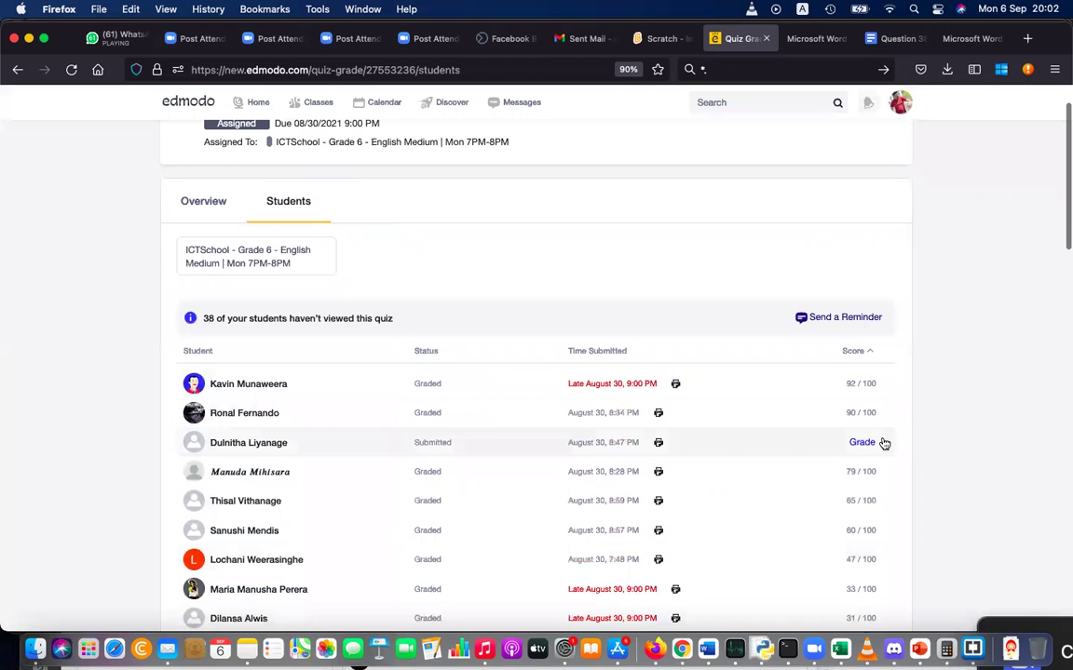
pyautogui.scroll(-2, 884, 444)
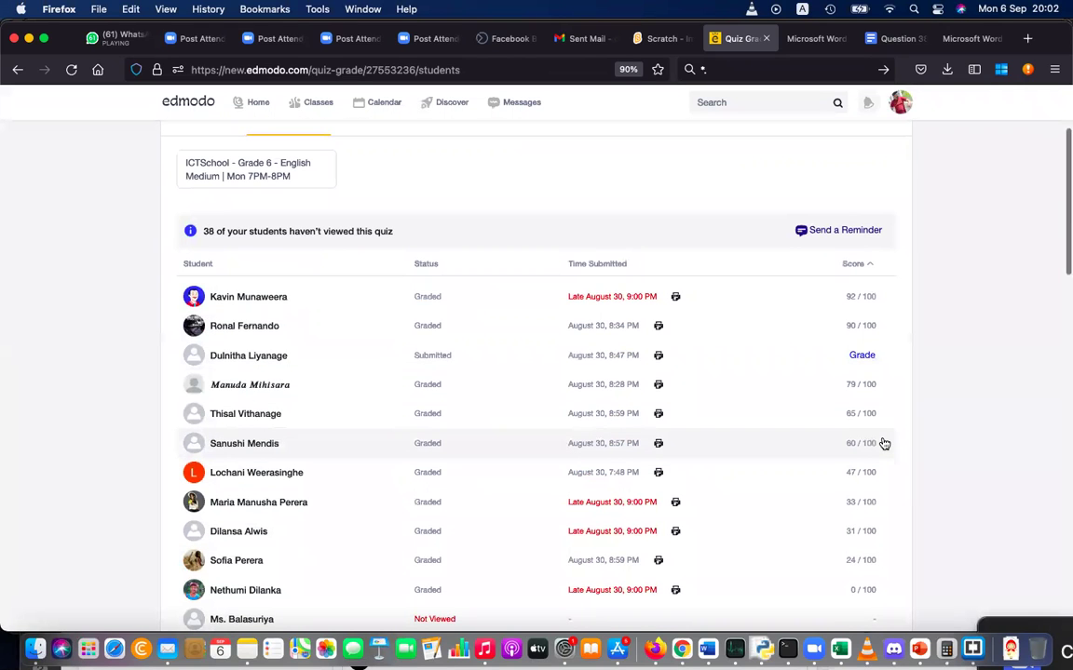
pyautogui.scroll(-1, 884, 444)
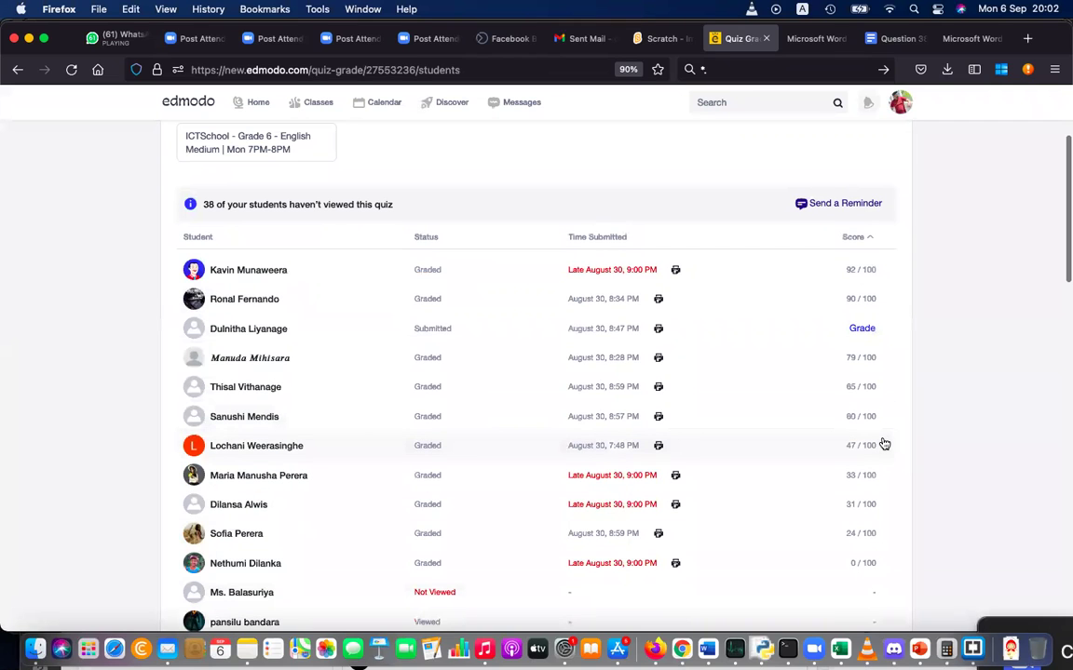
pyautogui.scroll(-3, 884, 444)
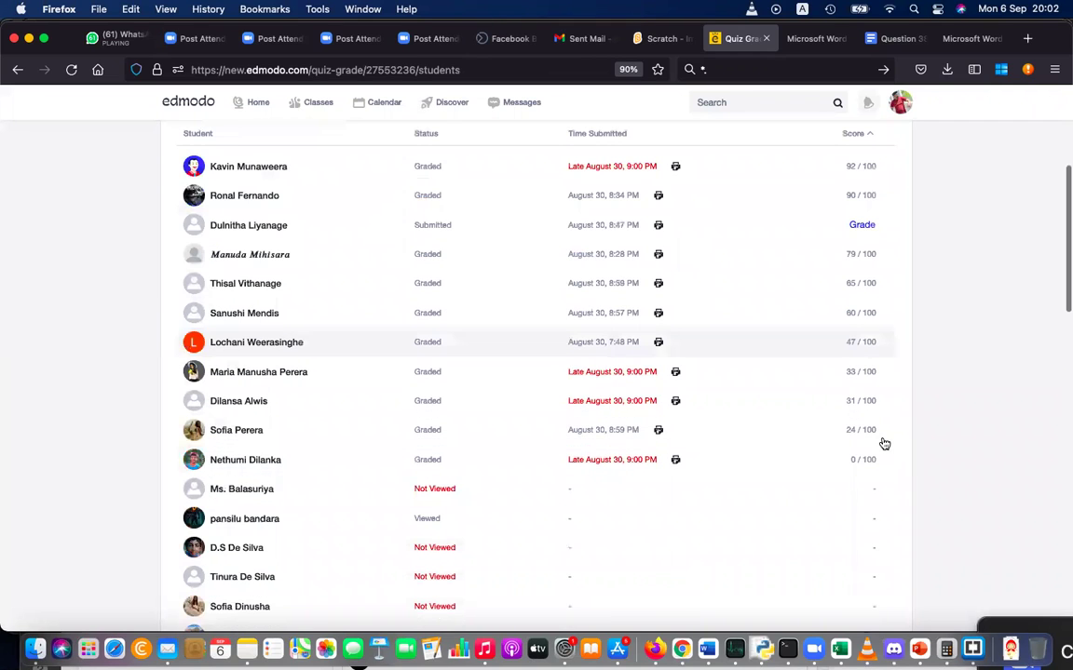
pyautogui.scroll(-5, 884, 444)
pyautogui.scroll(-8, 883, 444)
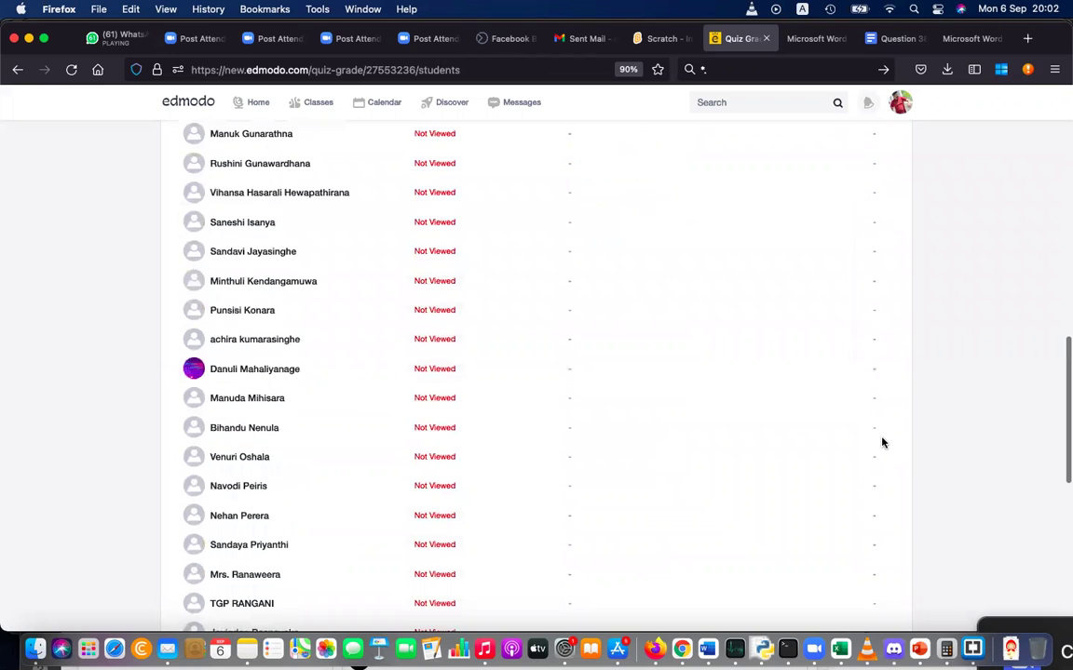
pyautogui.scroll(-9, 884, 444)
pyautogui.scroll(-3, 883, 444)
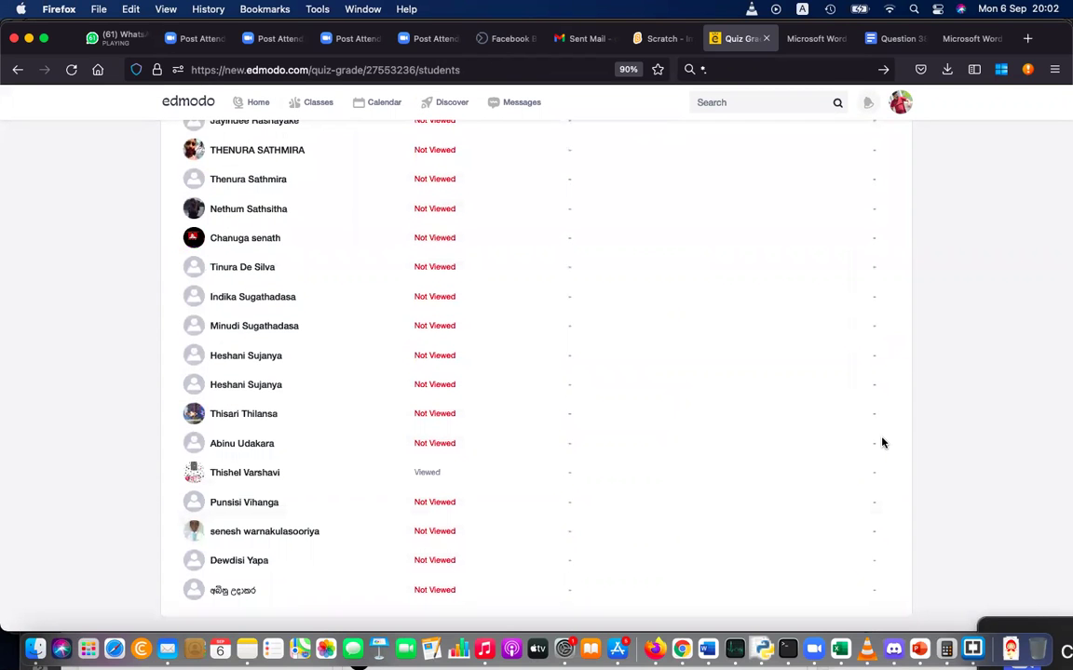
pyautogui.scroll(5, 883, 444)
pyautogui.scroll(15, 884, 444)
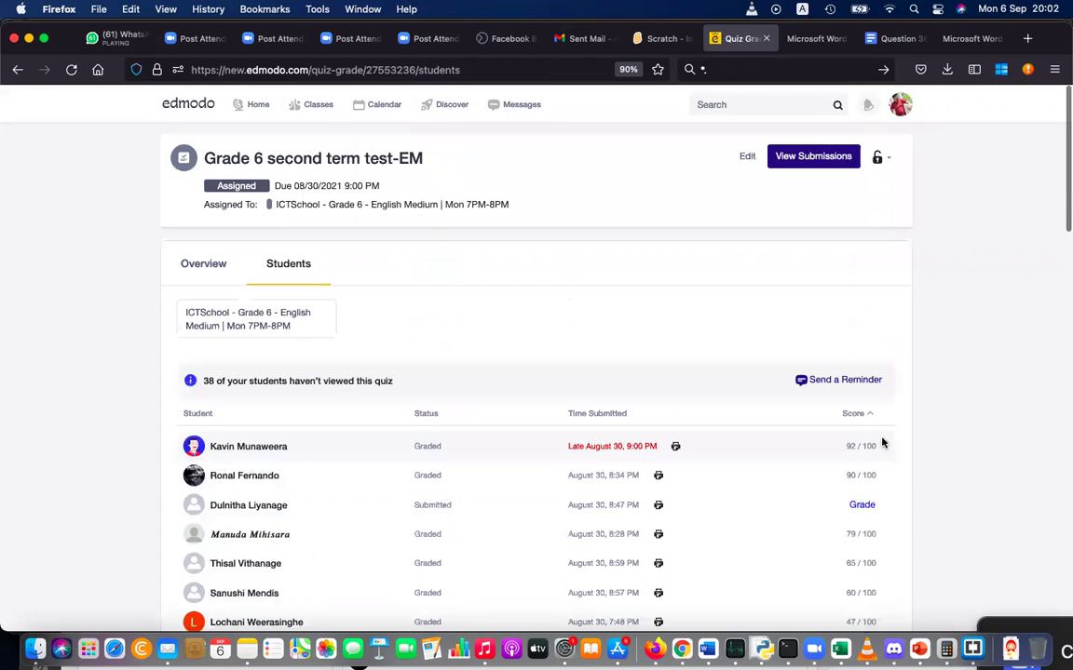
pyautogui.scroll(-5, 884, 444)
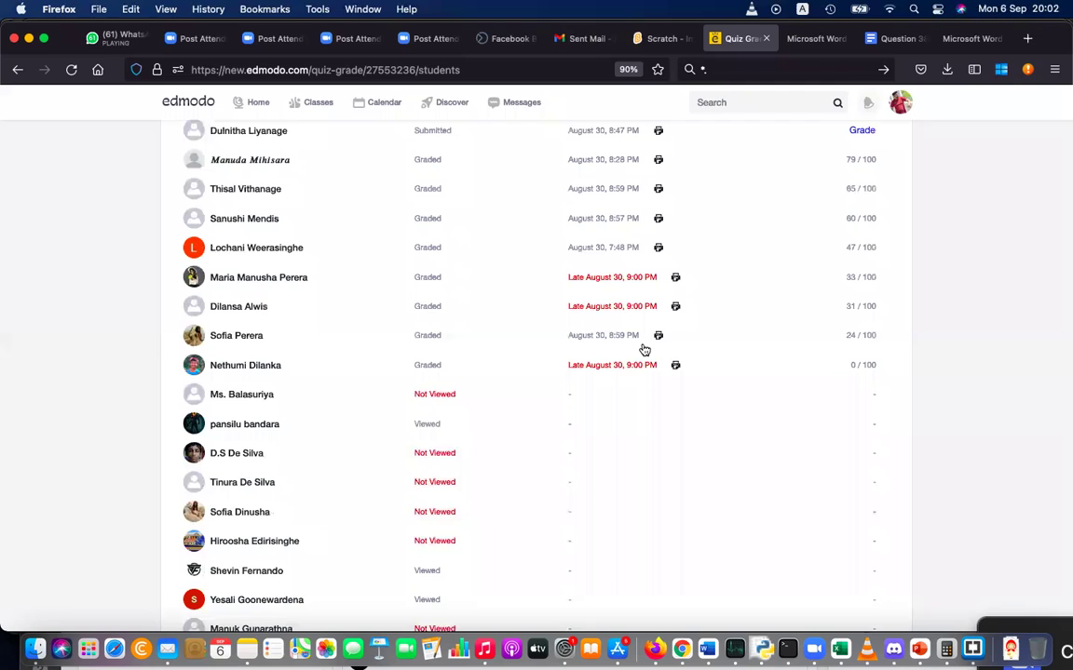
pyautogui.scroll(5, 643, 348)
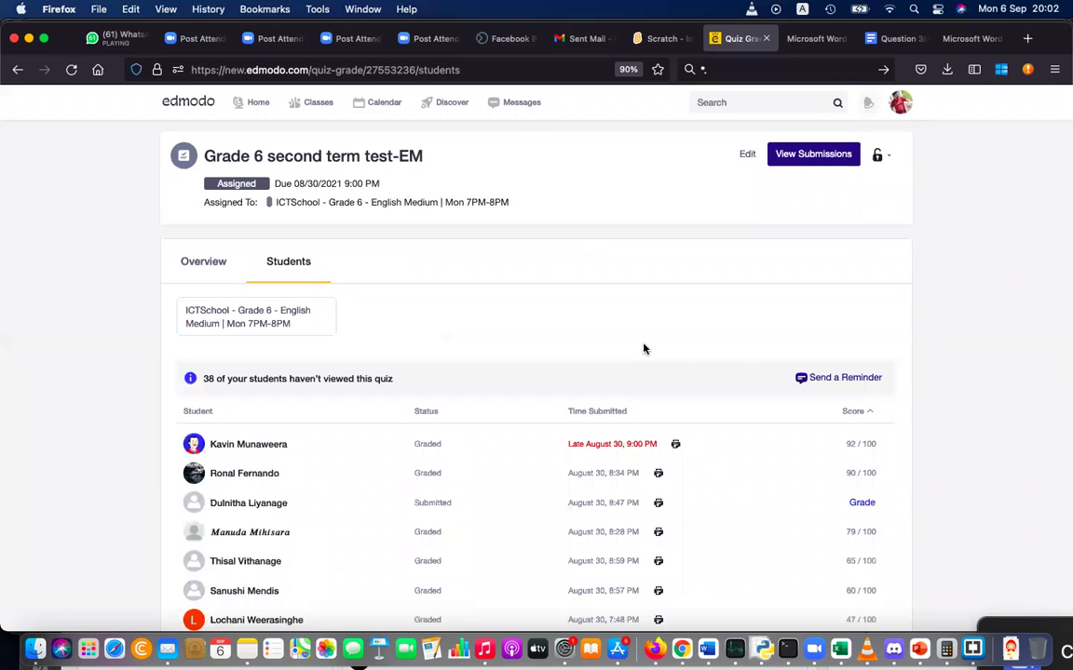